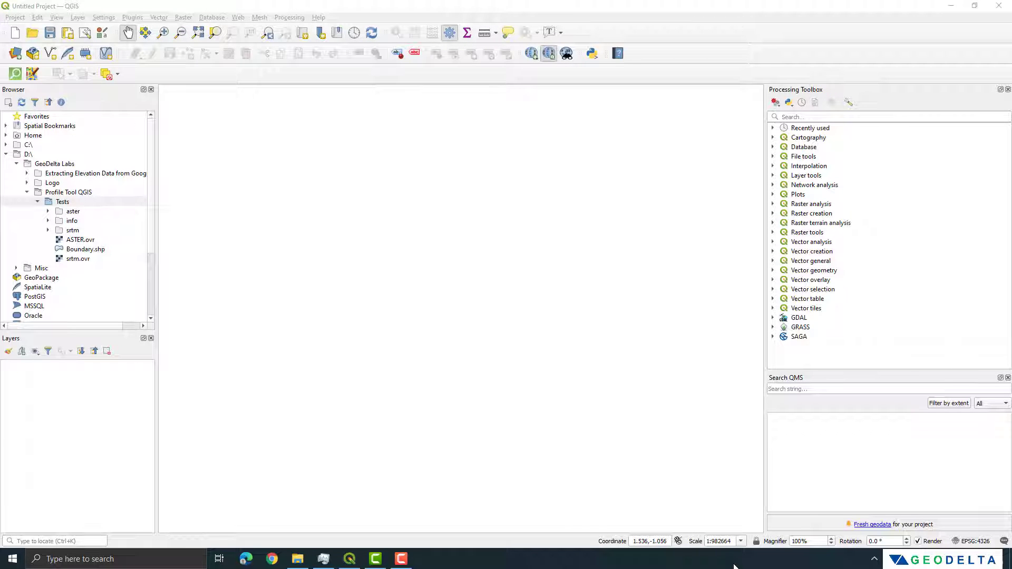
# - Find 'profile' in the plugin manager, then install and close the Profile tool plugin
pyautogui.click(603, 11)
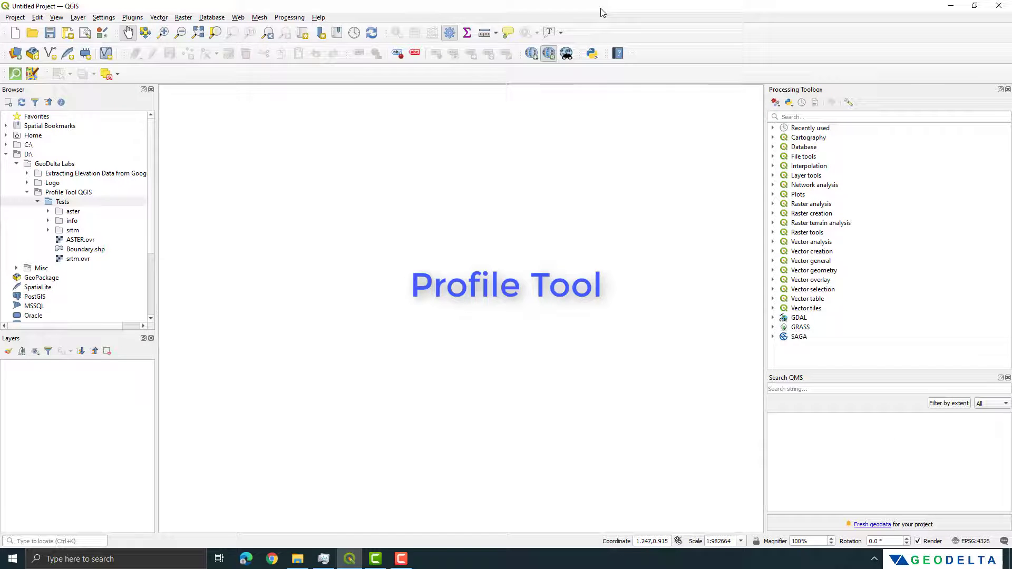
pyautogui.click(132, 17)
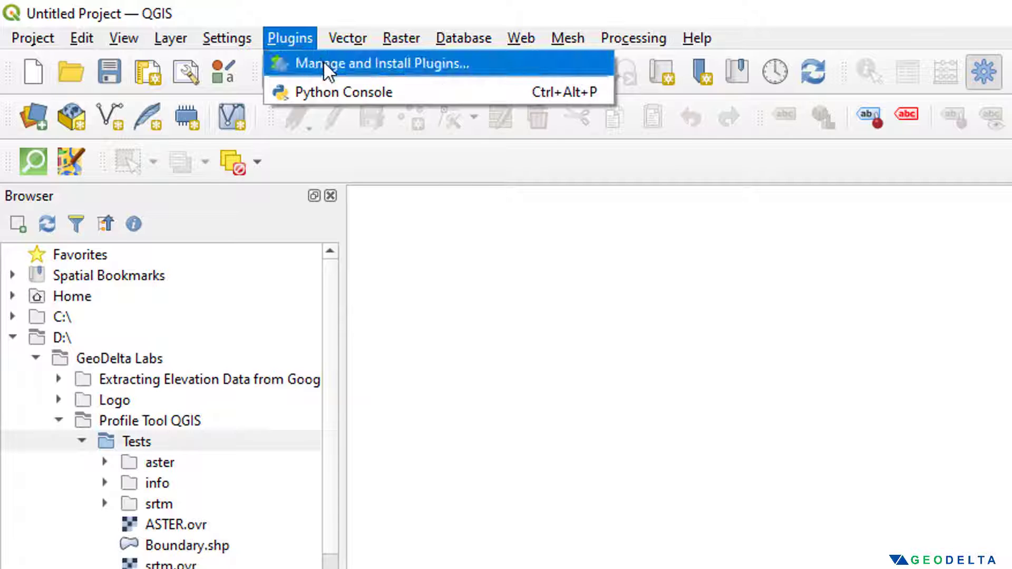
pyautogui.click(335, 64)
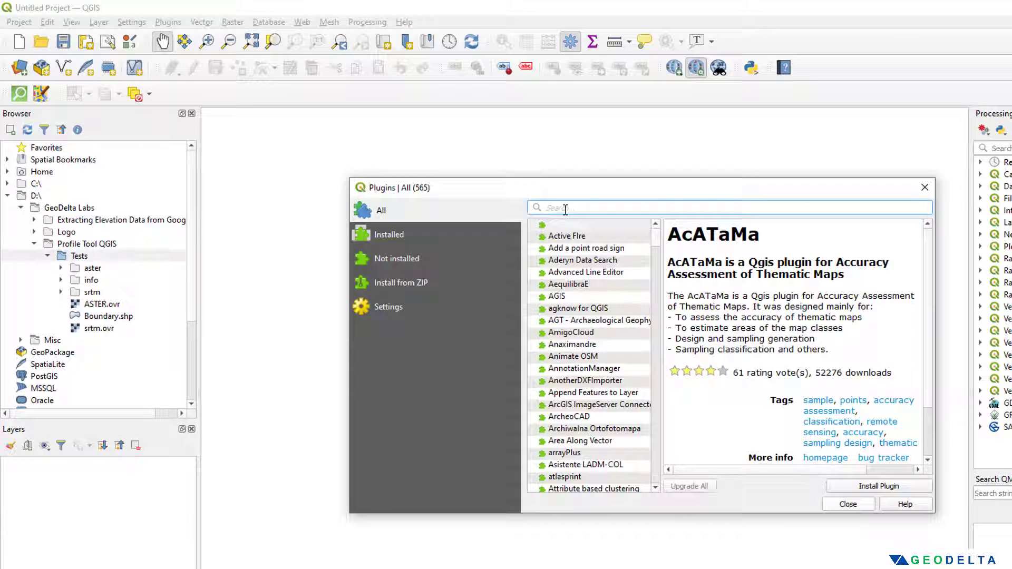
pyautogui.write('profile')
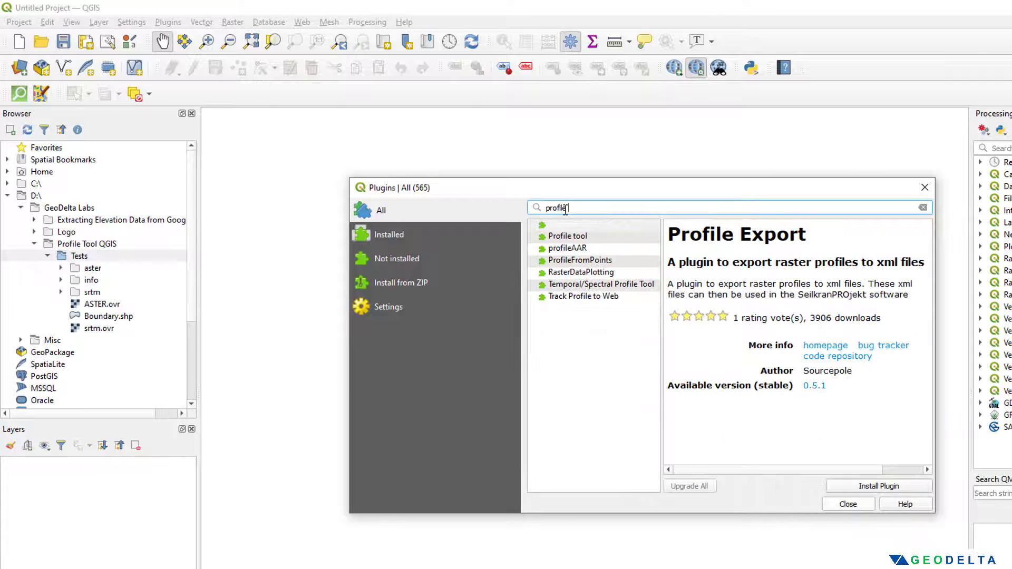
pyautogui.click(583, 239)
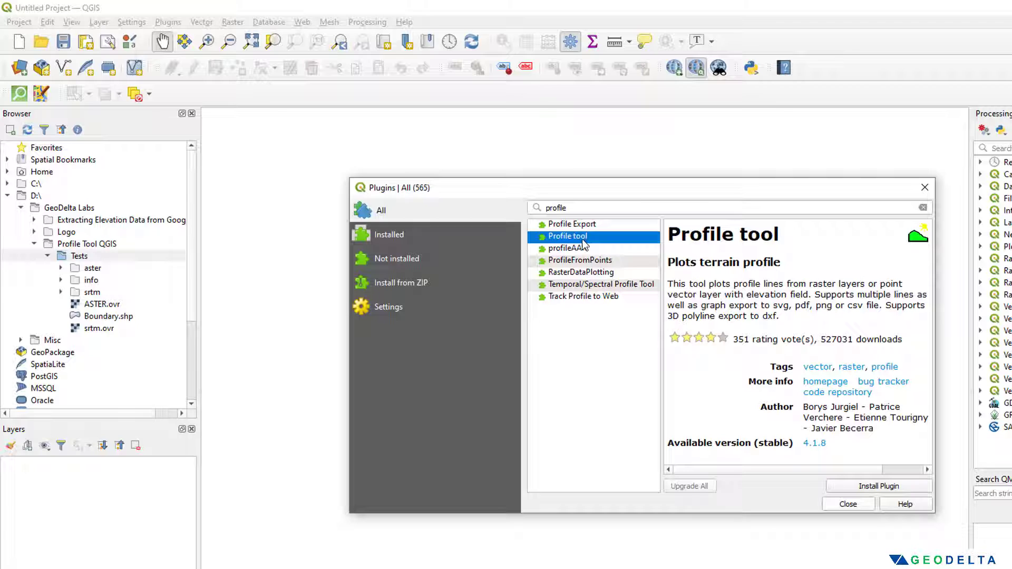
pyautogui.click(855, 489)
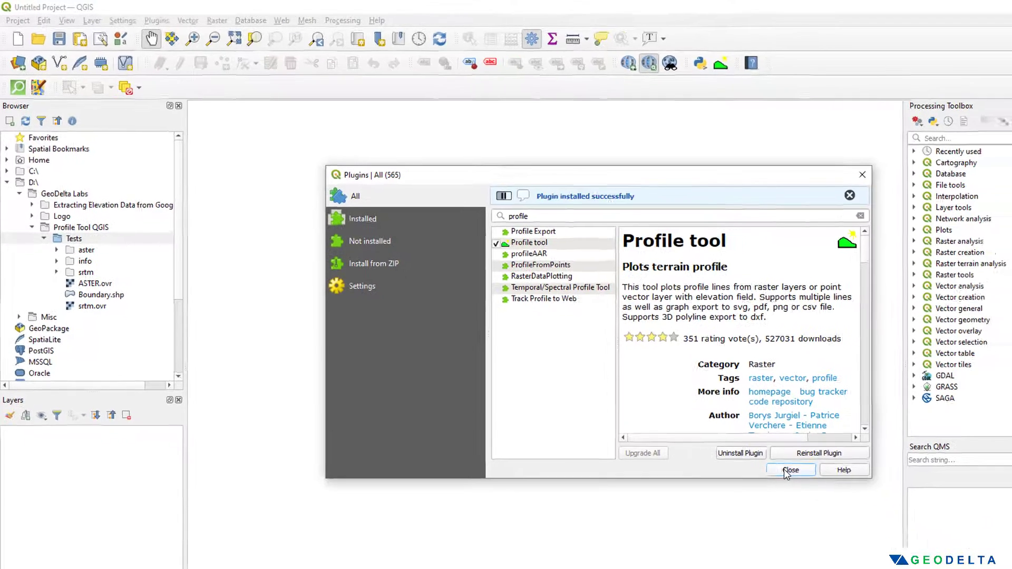
pyautogui.click(847, 505)
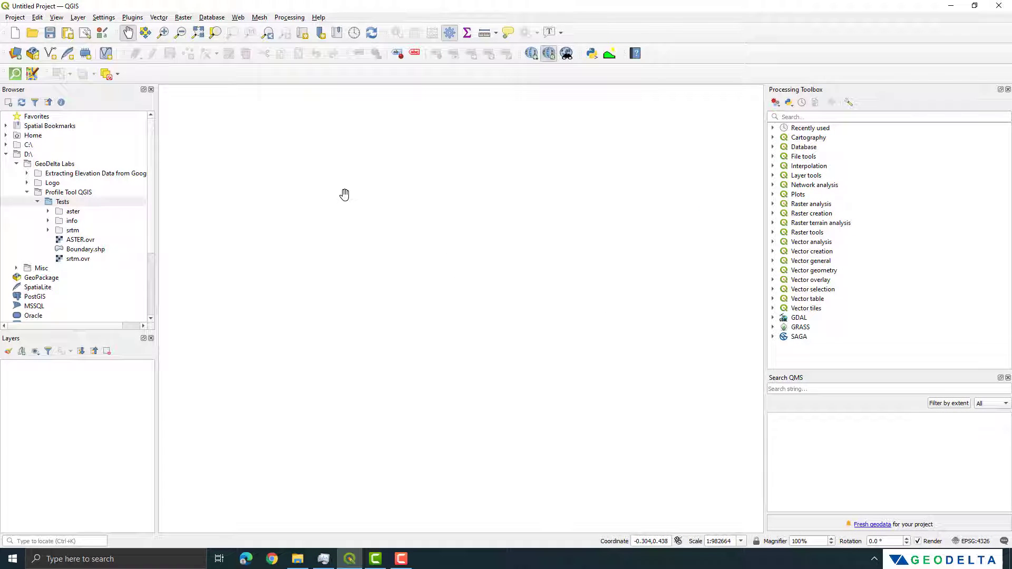
pyautogui.click(132, 17)
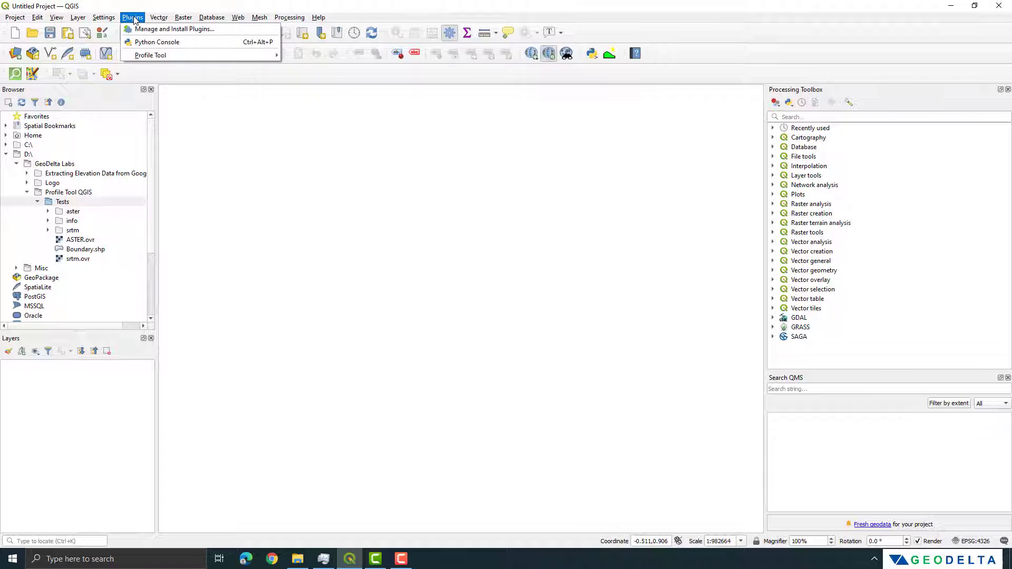
pyautogui.moveTo(253, 55)
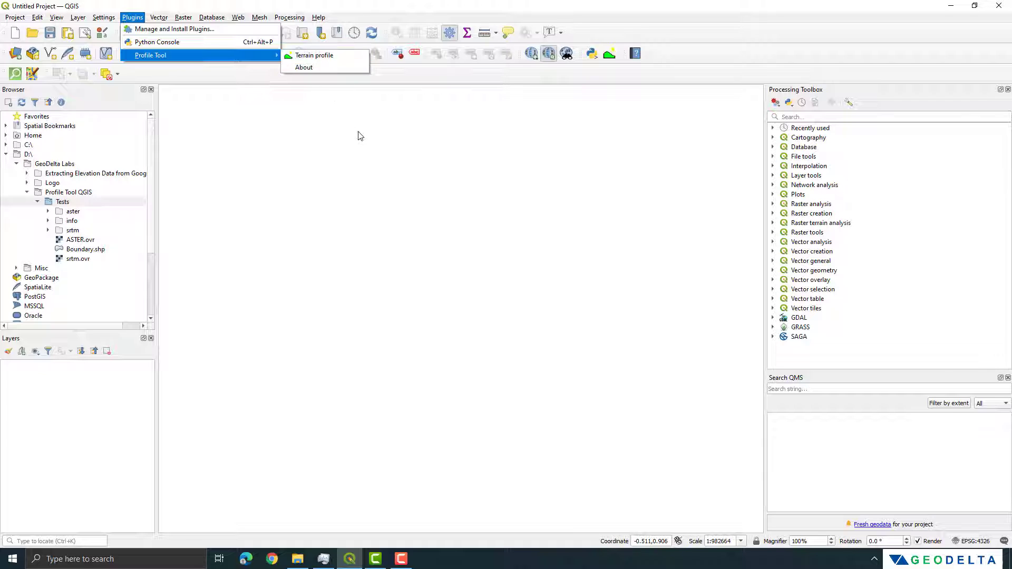
pyautogui.click(343, 274)
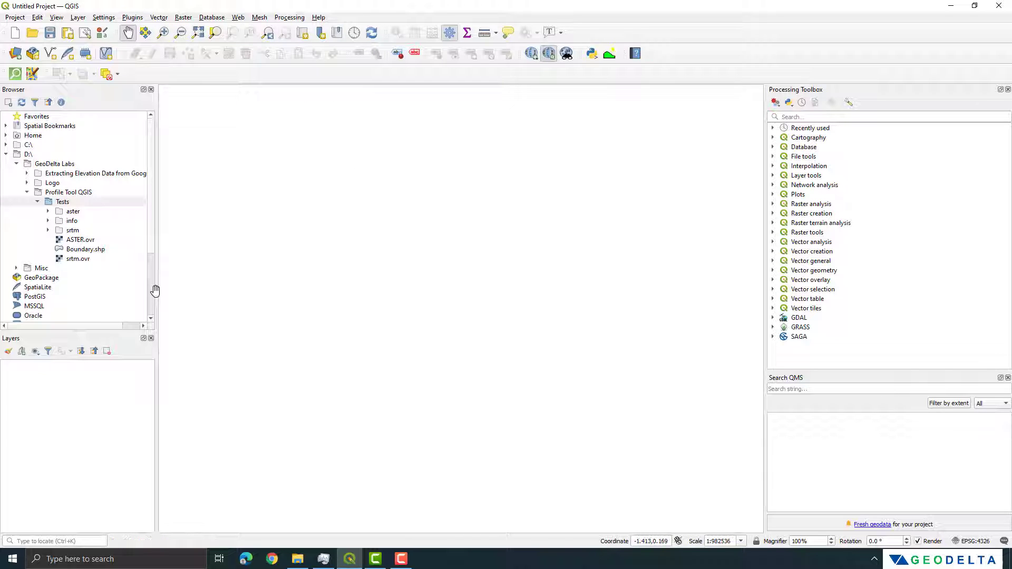
# - Drag ASTER.ovr from the Browser's Tests folder onto the map canvas as an elevation layer
pyautogui.click(85, 240)
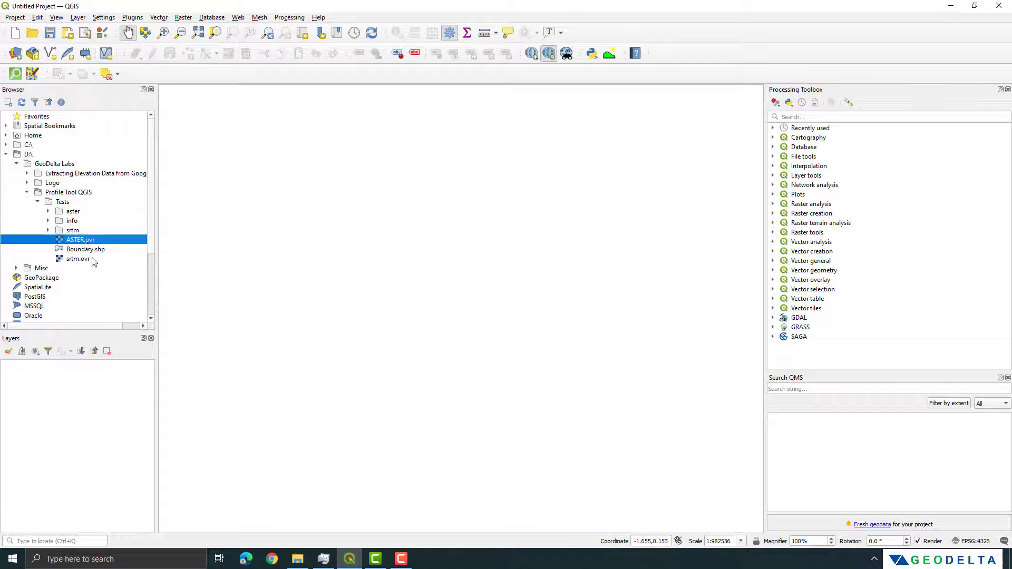
pyautogui.click(94, 259)
pyautogui.click(91, 240)
pyautogui.click(86, 259)
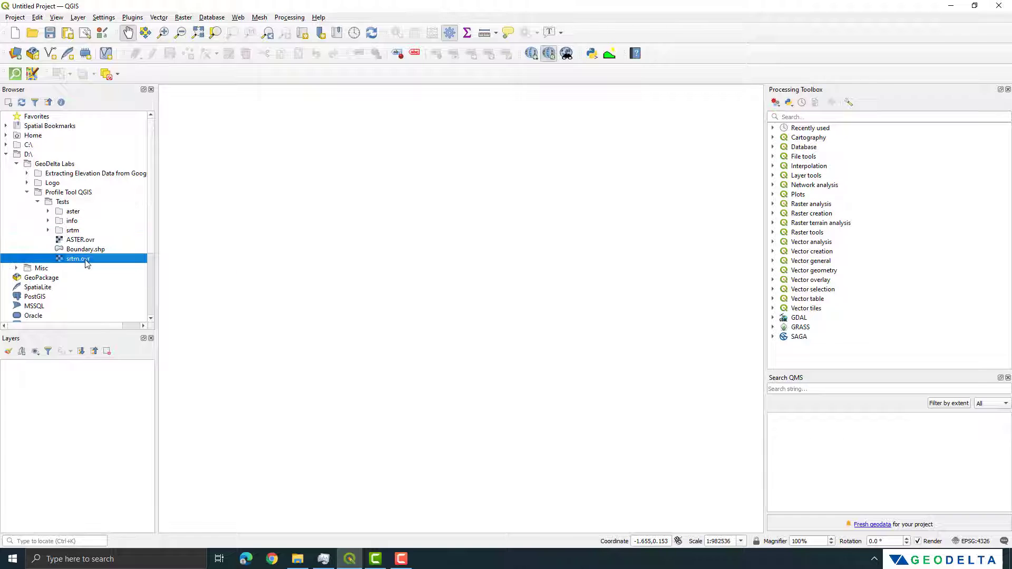
pyautogui.moveTo(87, 259); pyautogui.dragTo(323, 327)
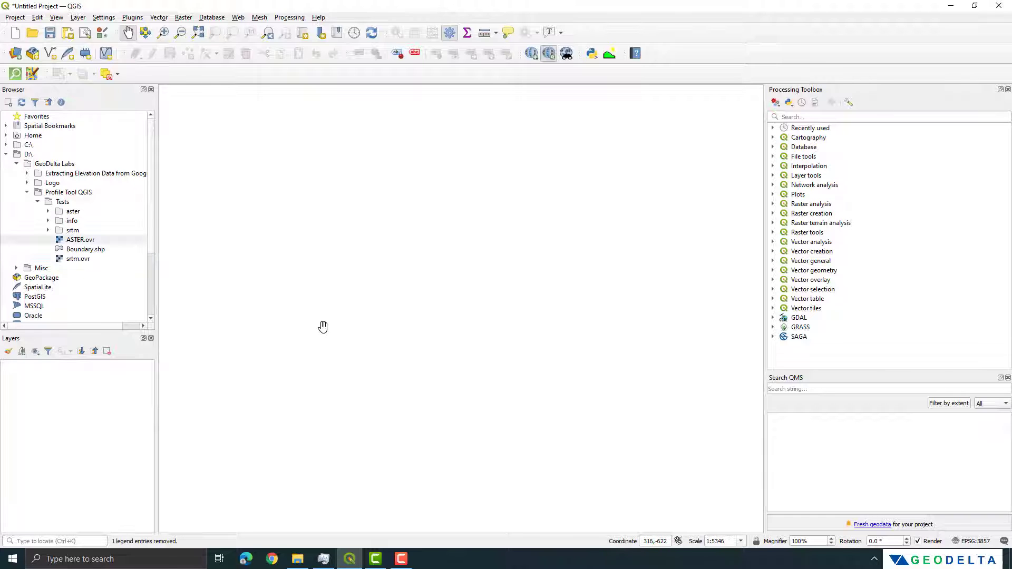
pyautogui.click(77, 240)
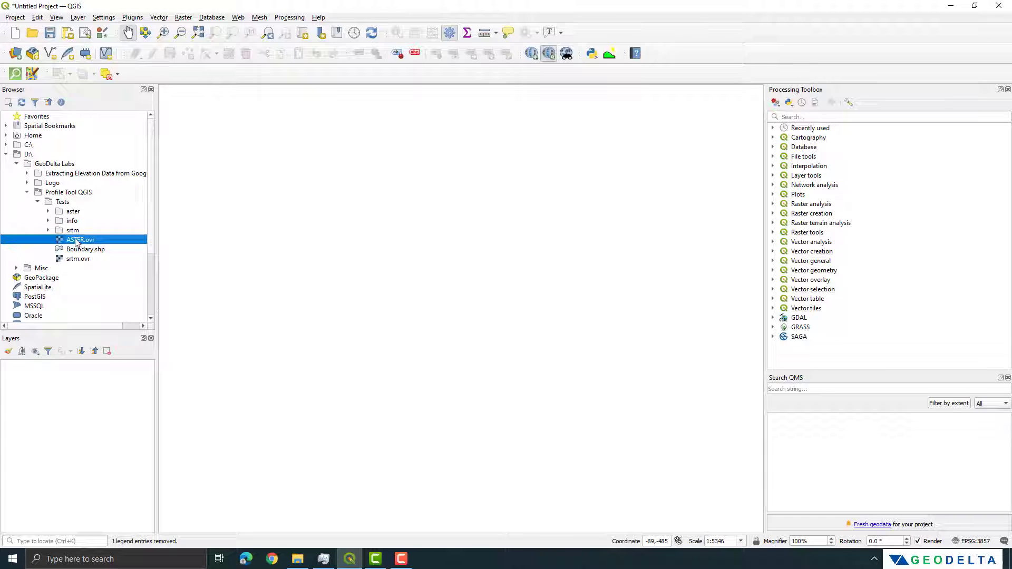
pyautogui.moveTo(76, 243); pyautogui.dragTo(406, 308)
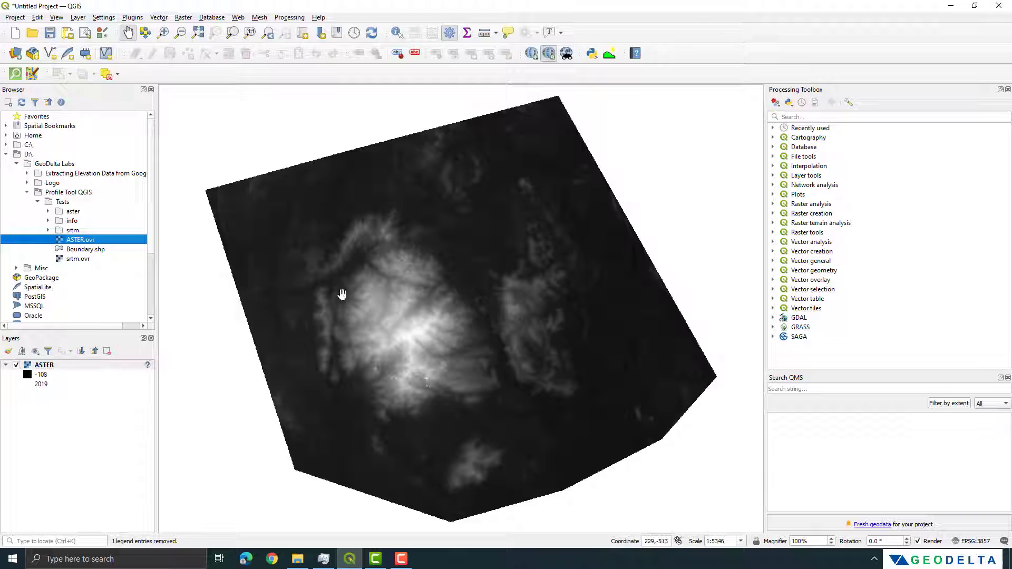
# - Add srtm.ovr above ASTER in Layers, then toggle its visibility off and on to compare
pyautogui.click(84, 260)
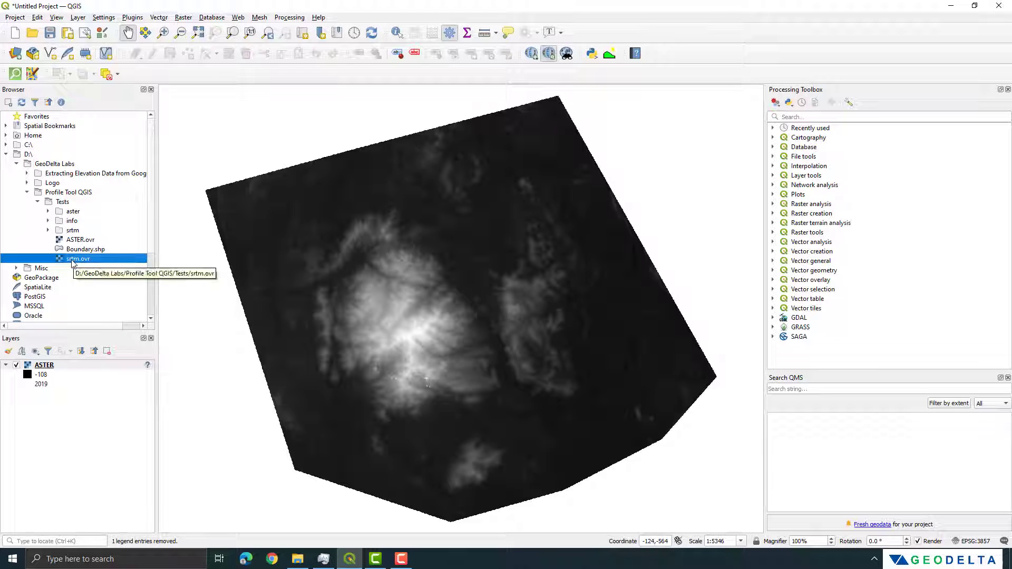
pyautogui.moveTo(98, 260); pyautogui.dragTo(271, 316)
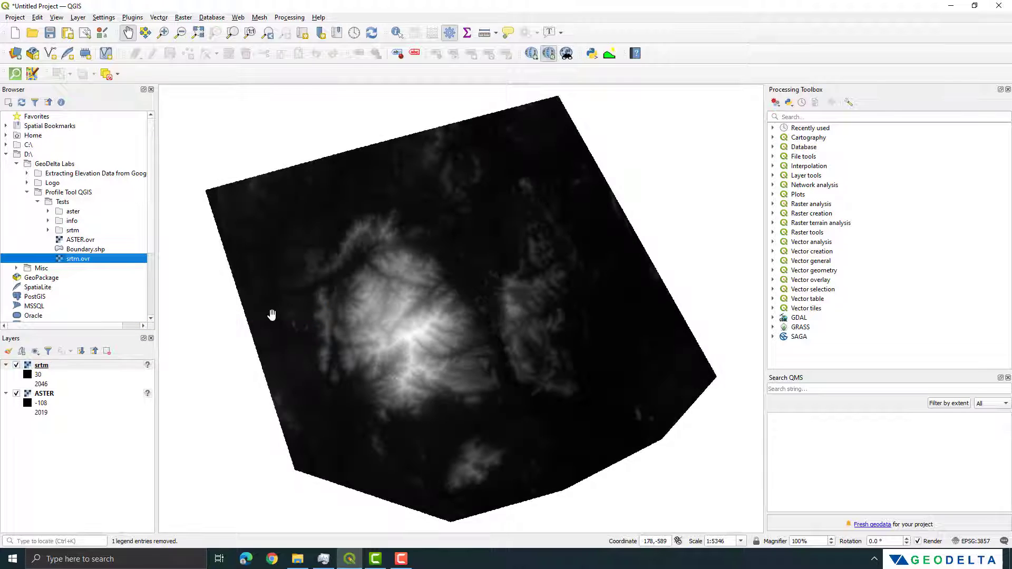
pyautogui.click(18, 368)
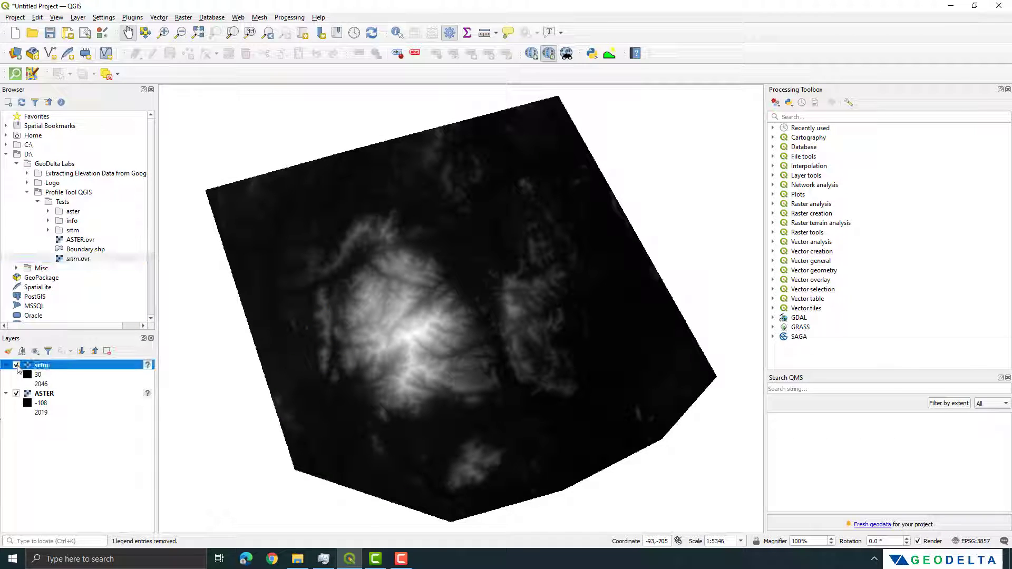
pyautogui.click(16, 365)
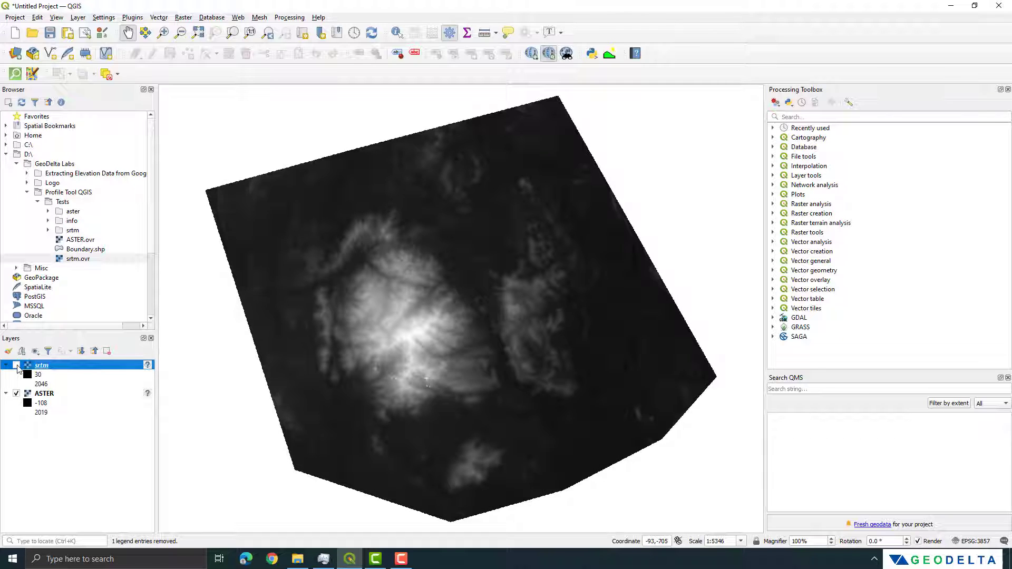
pyautogui.click(16, 365)
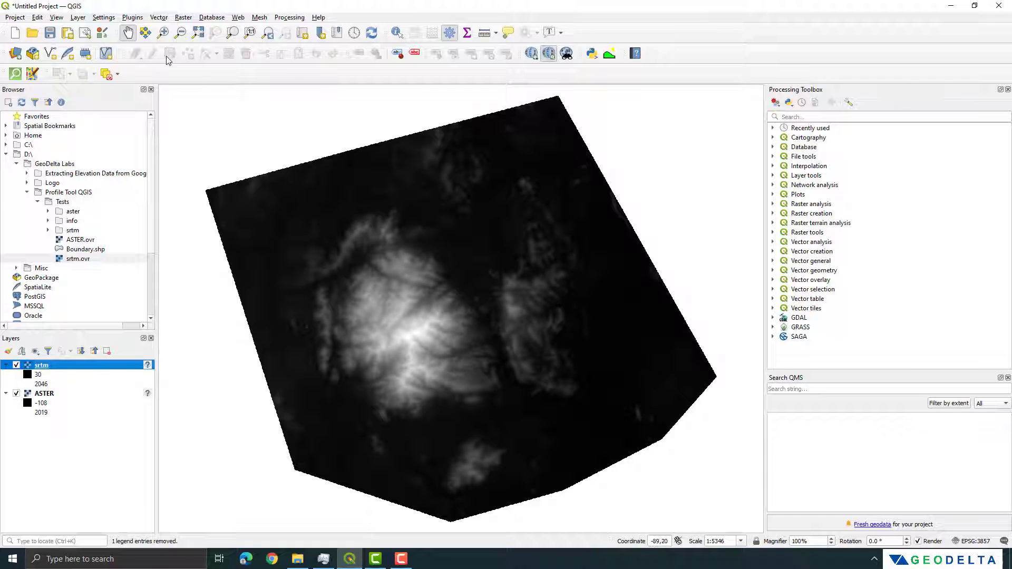
# - Open the Terrain profile dock from the Plugins > Profile Tool menu
pyautogui.click(140, 17)
pyautogui.moveTo(156, 57)
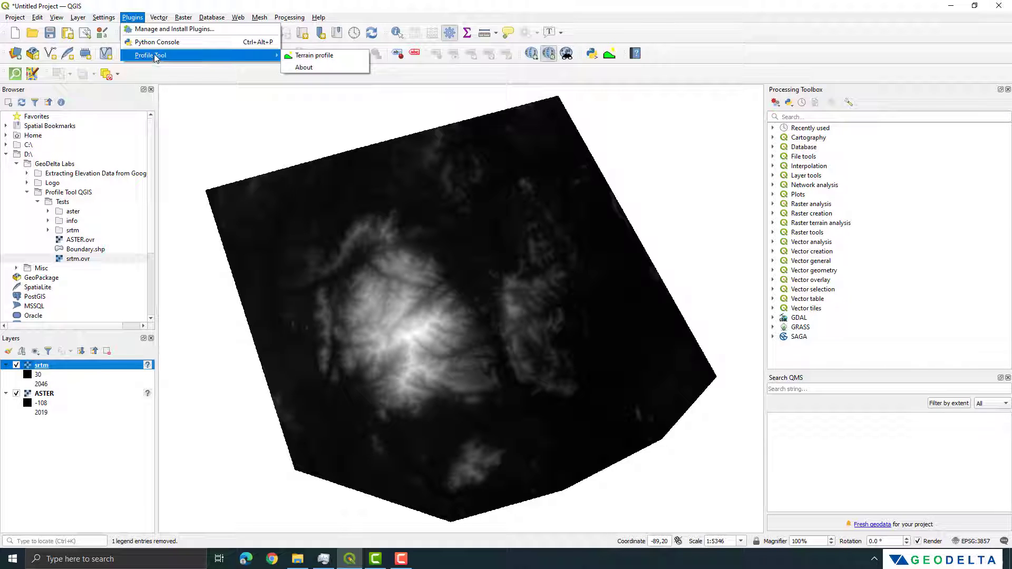
pyautogui.click(323, 57)
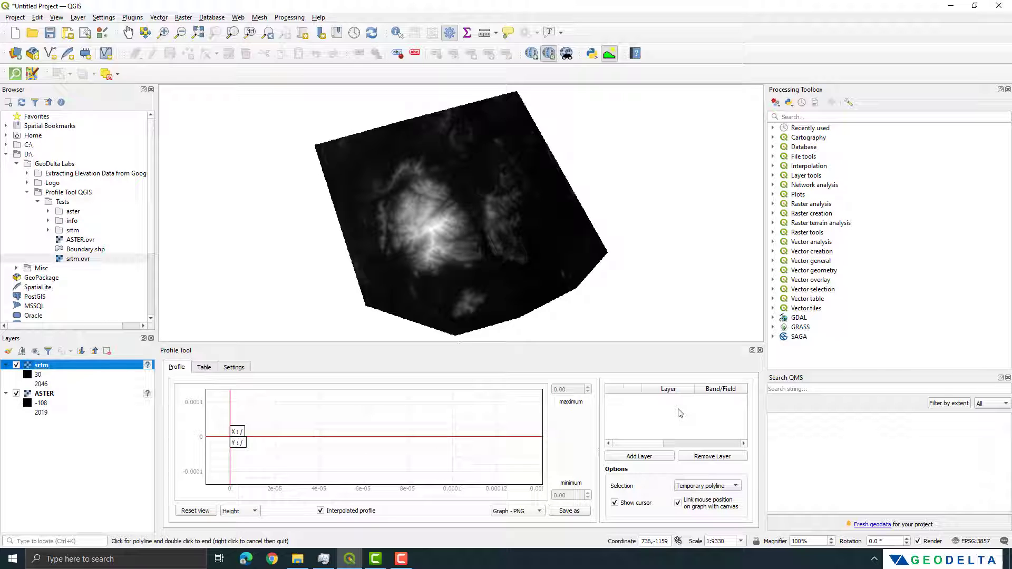
pyautogui.press('Down')
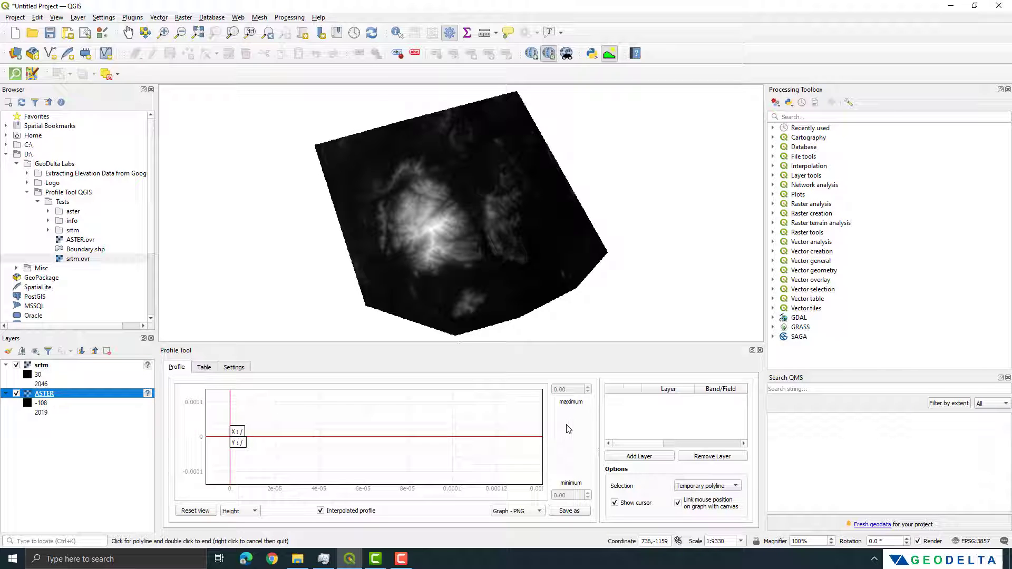
# - Add ASTER and then srtm to the Profile Tool's layer list
pyautogui.click(59, 369)
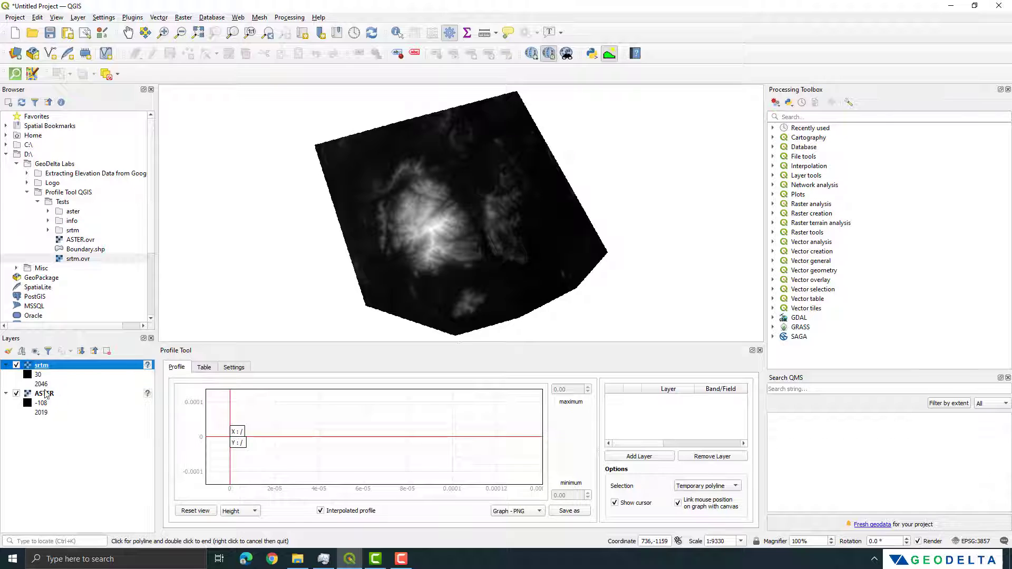
pyautogui.click(49, 395)
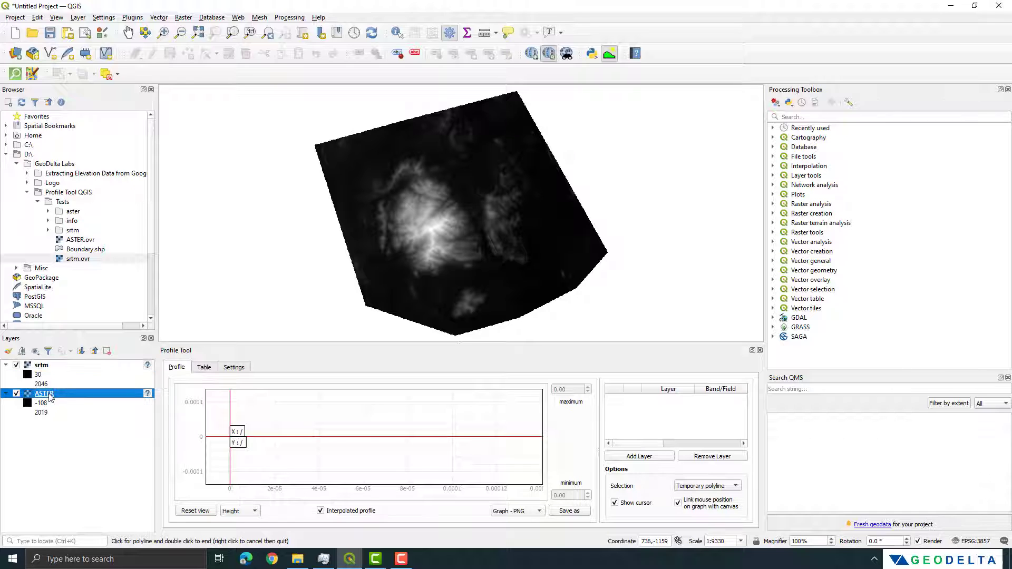
pyautogui.click(643, 457)
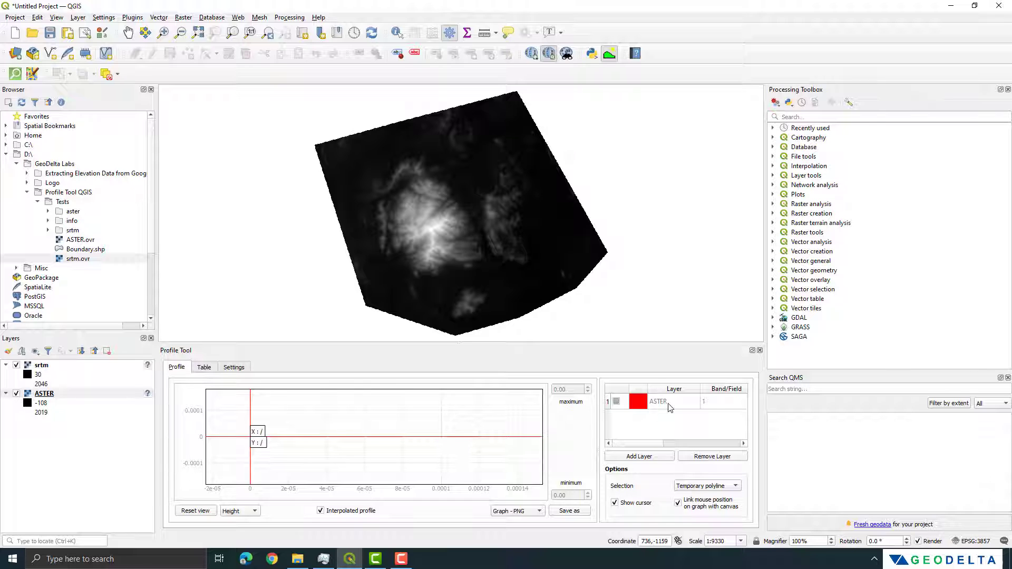
pyautogui.click(49, 368)
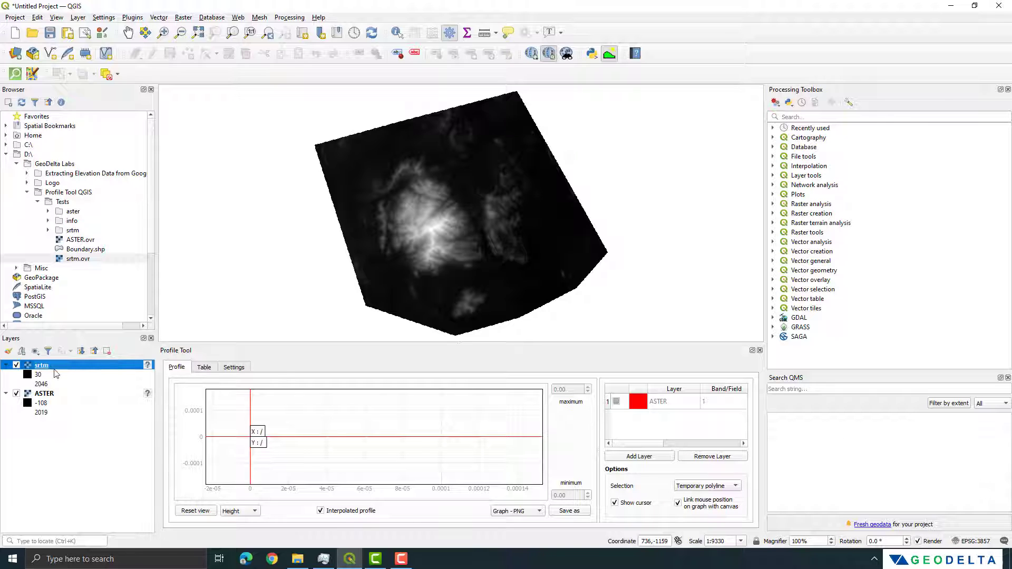
pyautogui.click(652, 460)
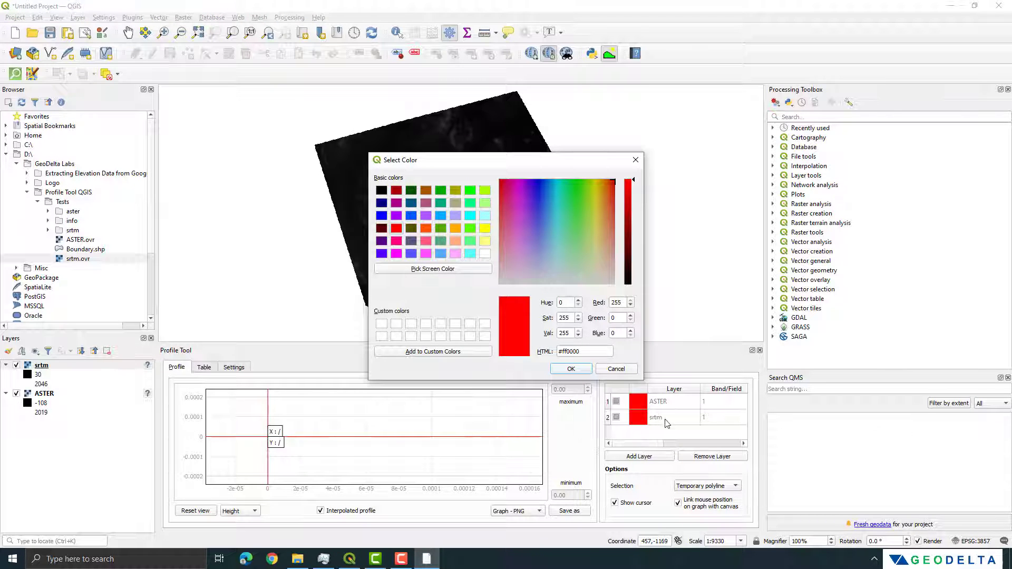
# - Change the srtm profile colour to blue (#0011ff), leaving ASTER red
pyautogui.click(536, 180)
pyautogui.click(539, 181)
pyautogui.click(539, 179)
pyautogui.click(578, 370)
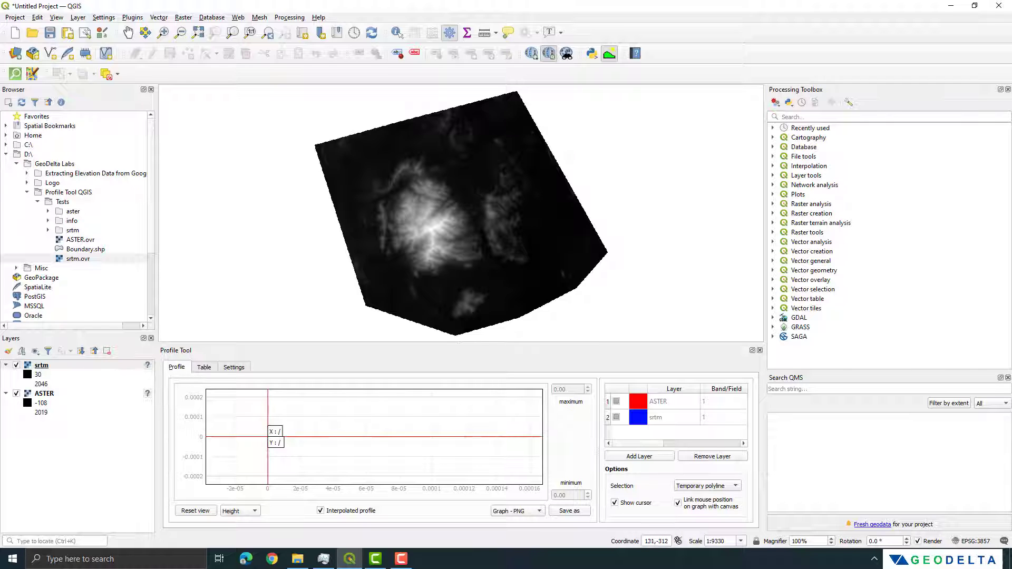
# - Draw a temporary polyline from the upper-left, across the bright peak, to the raster's east edge
pyautogui.click(341, 157)
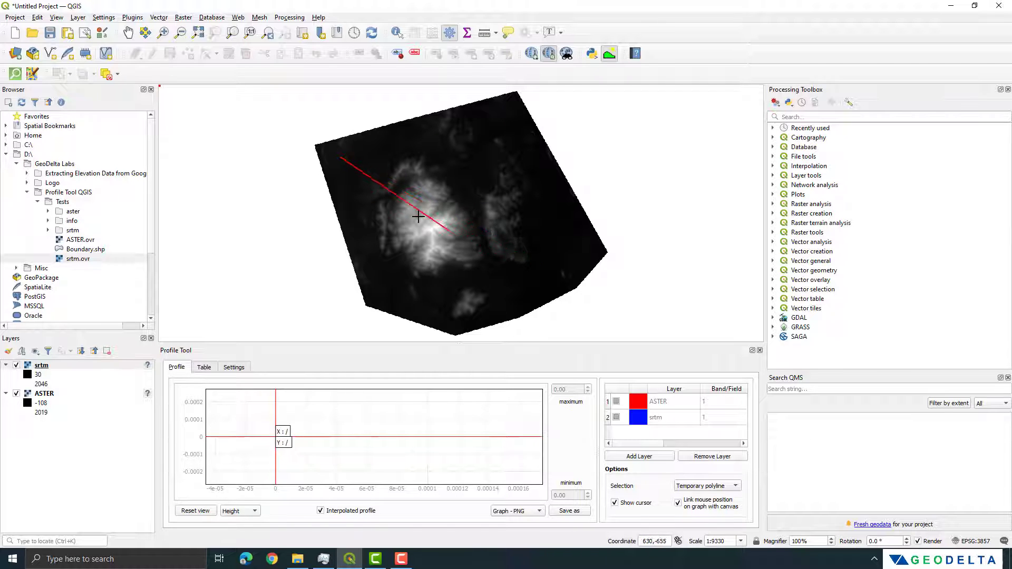
pyautogui.click(419, 209)
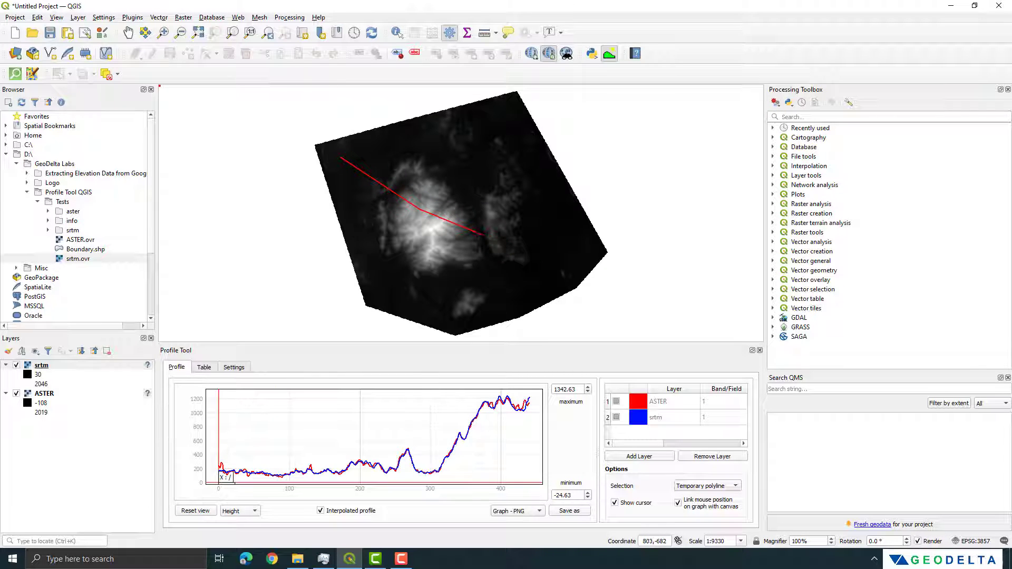
pyautogui.click(474, 230)
pyautogui.click(520, 252)
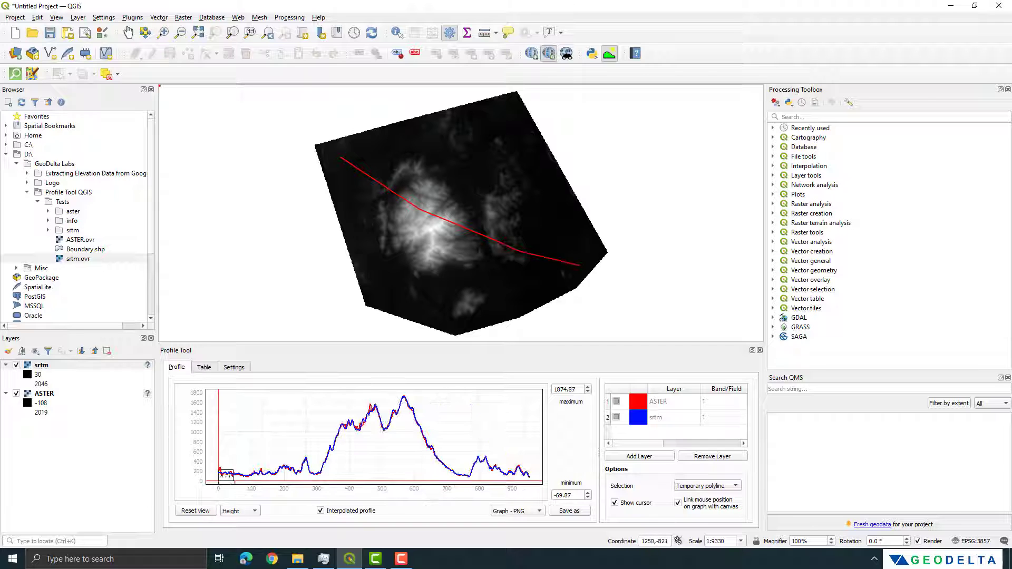
pyautogui.click(563, 259)
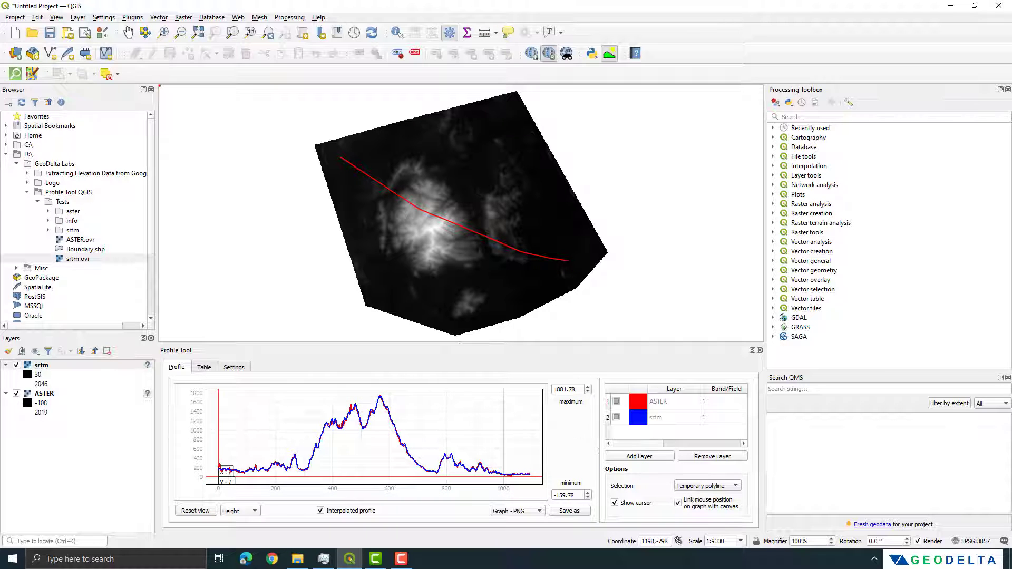
pyautogui.click(572, 261)
pyautogui.doubleClick(579, 261)
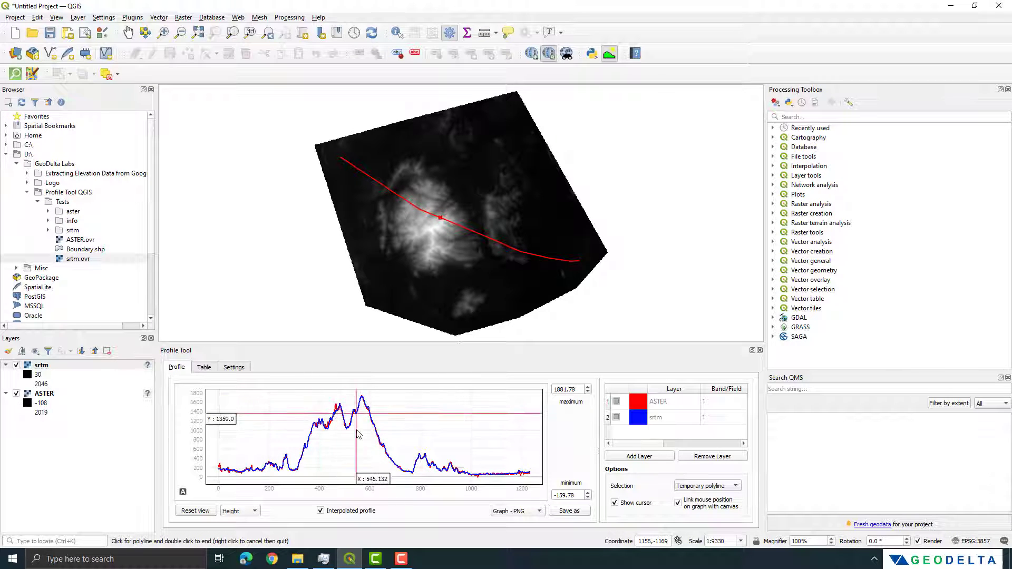
# - Pan and zoom the profile graph in and out to frame both elevation curves
pyautogui.moveTo(342, 438)
pyautogui.mouseDown()
pyautogui.moveTo(464, 445)
pyautogui.moveTo(310, 431)
pyautogui.moveTo(373, 438)
pyautogui.moveTo(323, 435)
pyautogui.moveTo(421, 468)
pyautogui.moveTo(350, 436)
pyautogui.mouseUp()
pyautogui.scroll(4, 348, 431)
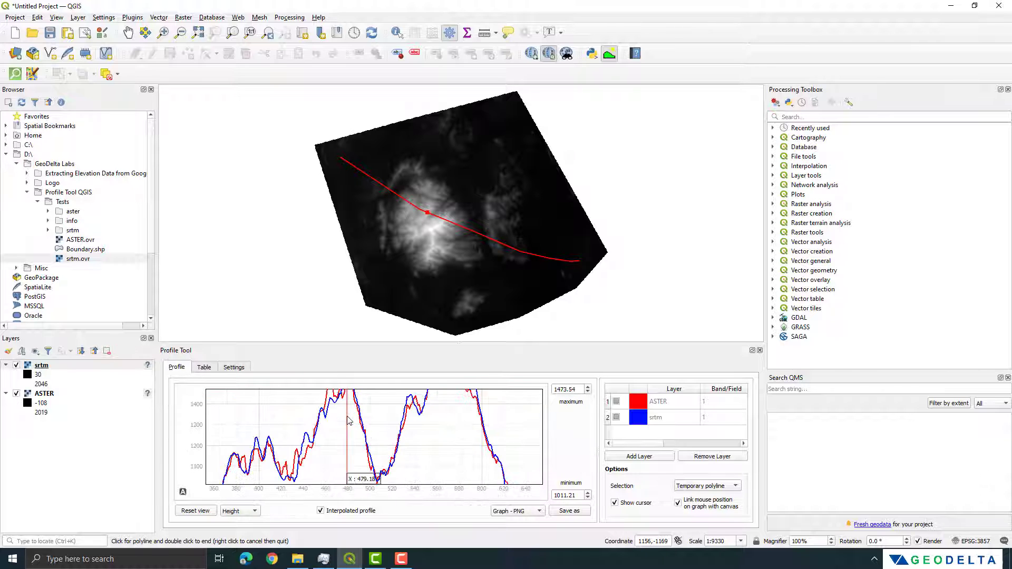
pyautogui.scroll(4, 346, 426)
pyautogui.scroll(-3, 347, 426)
pyautogui.scroll(5, 346, 427)
pyautogui.scroll(-6, 342, 429)
pyautogui.scroll(2, 328, 436)
pyautogui.scroll(-4, 326, 438)
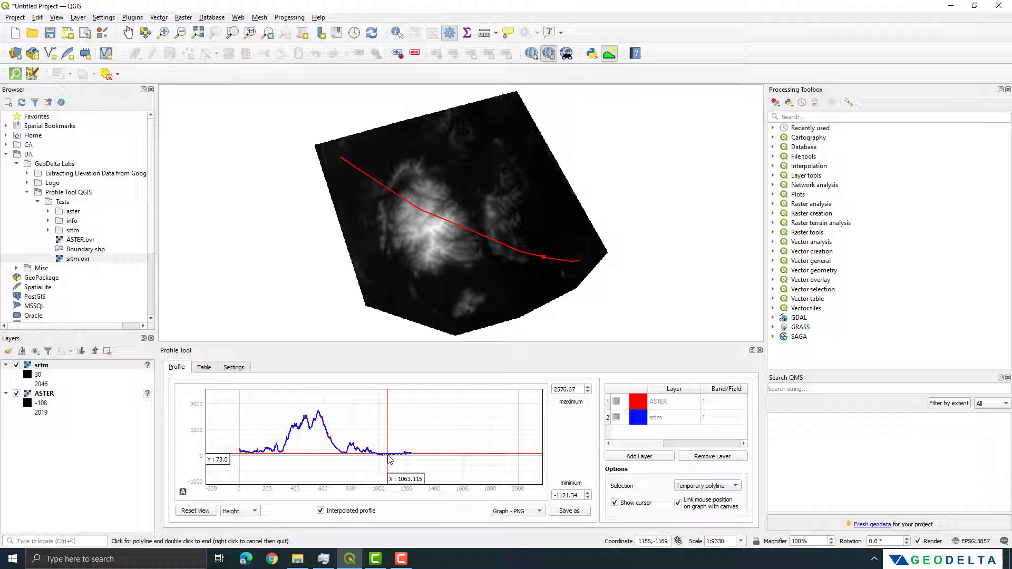
# - Recentre the graph on the whole curve and shift it toward lower elevations
pyautogui.scroll(5, 388, 458)
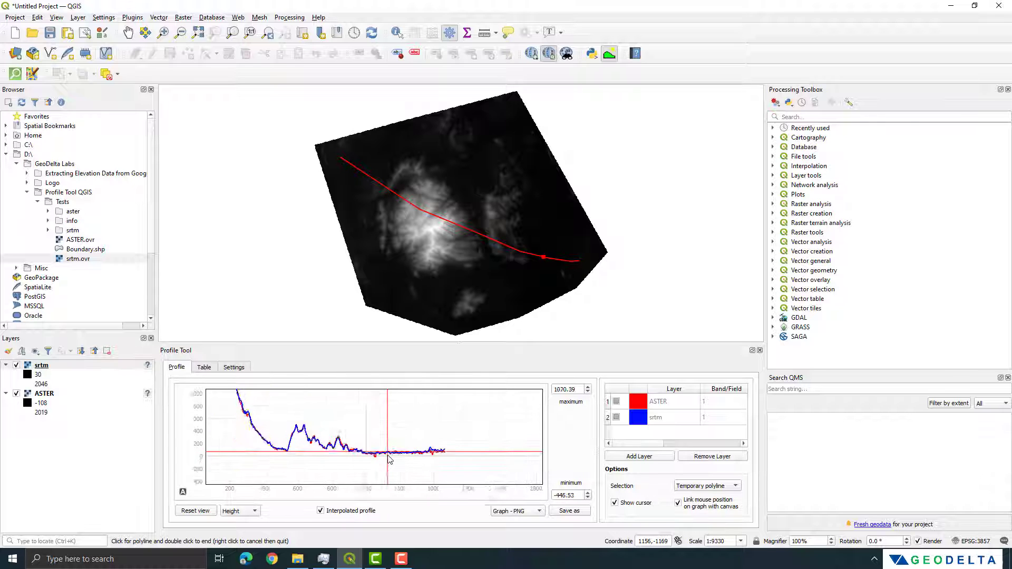
pyautogui.moveTo(273, 435); pyautogui.dragTo(362, 437)
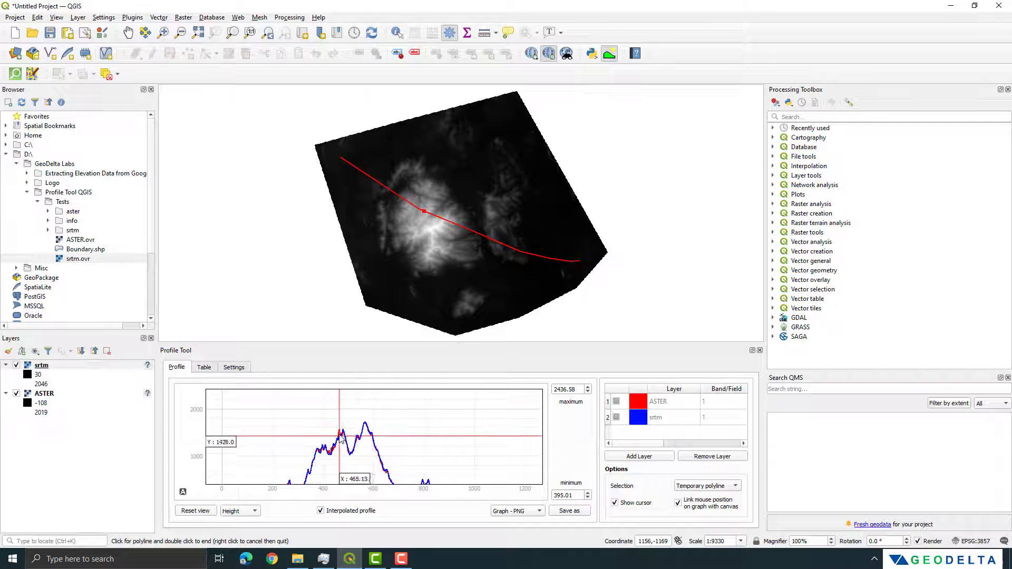
pyautogui.scroll(10, 346, 436)
pyautogui.moveTo(352, 454); pyautogui.dragTo(343, 434)
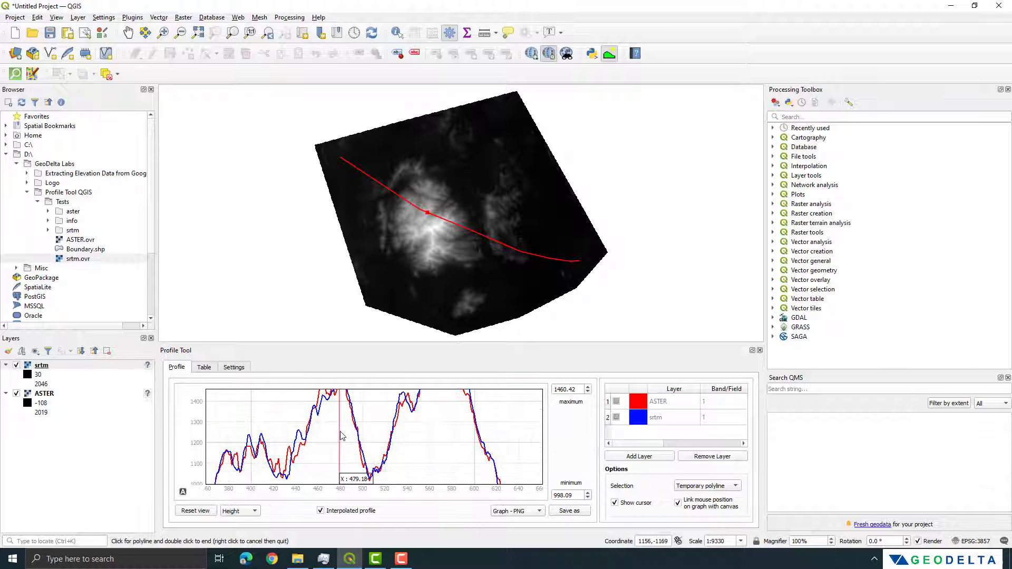
pyautogui.scroll(-2, 342, 436)
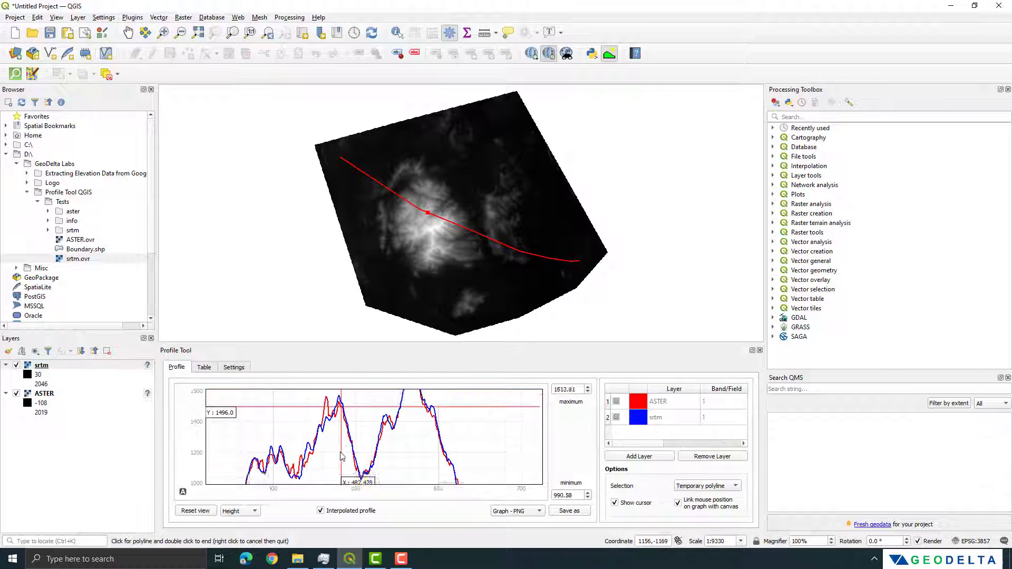
pyautogui.scroll(-5, 333, 465)
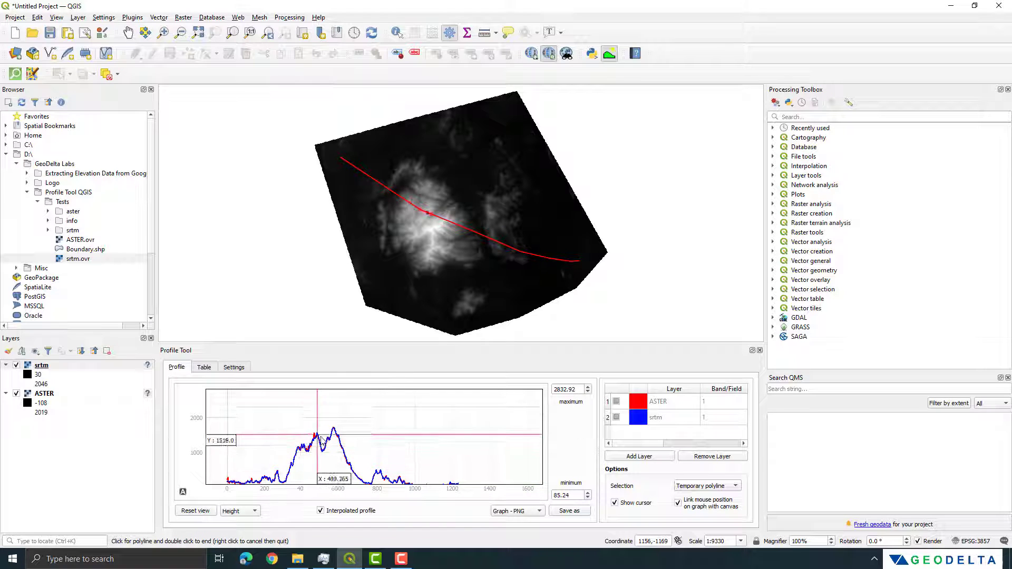
# - Zoom the profile graph to distances 540–620 and elevations 1344.53–1485.44
pyautogui.scroll(5, 327, 452)
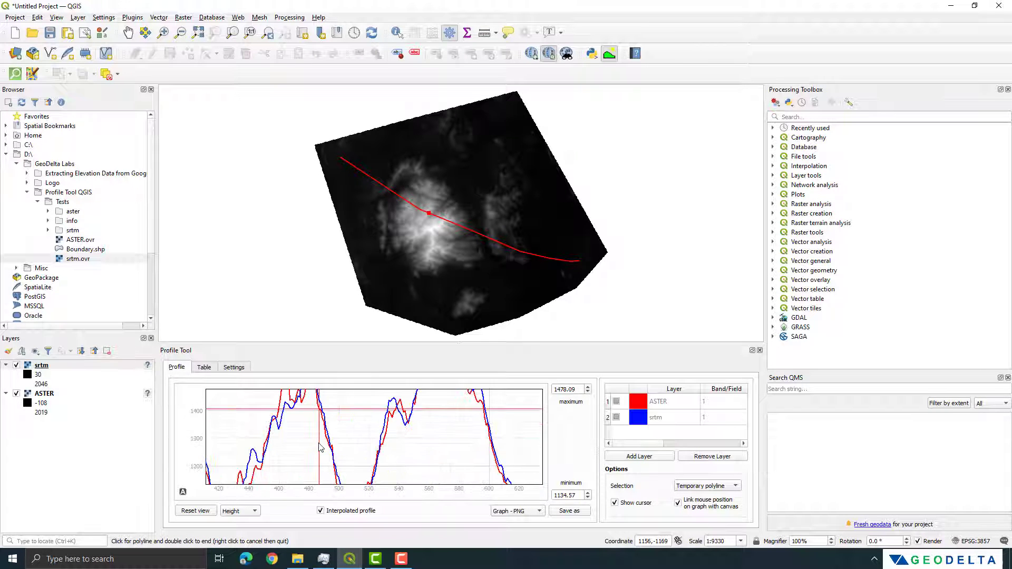
pyautogui.moveTo(320, 447); pyautogui.dragTo(312, 447)
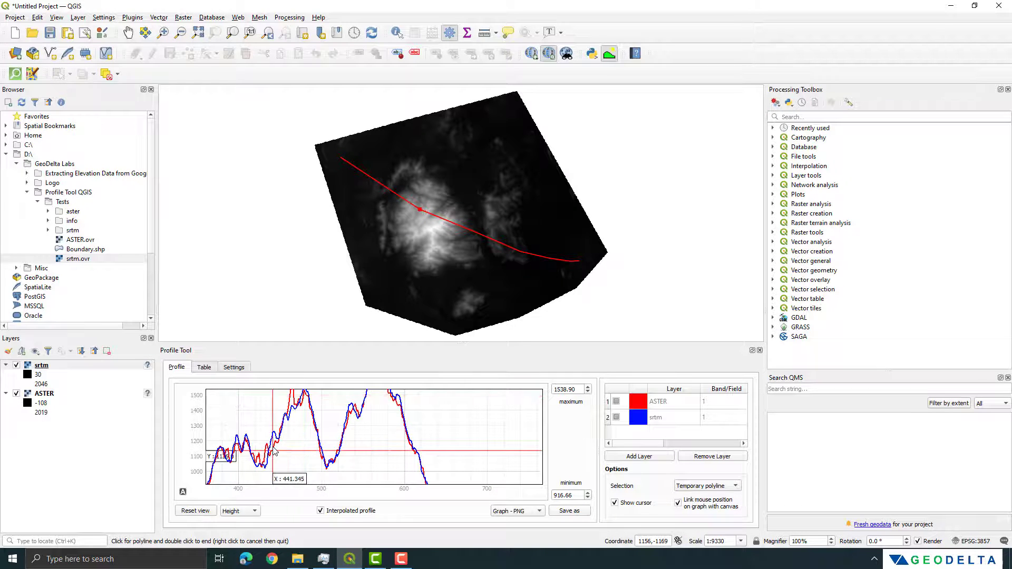
pyautogui.scroll(5, 273, 451)
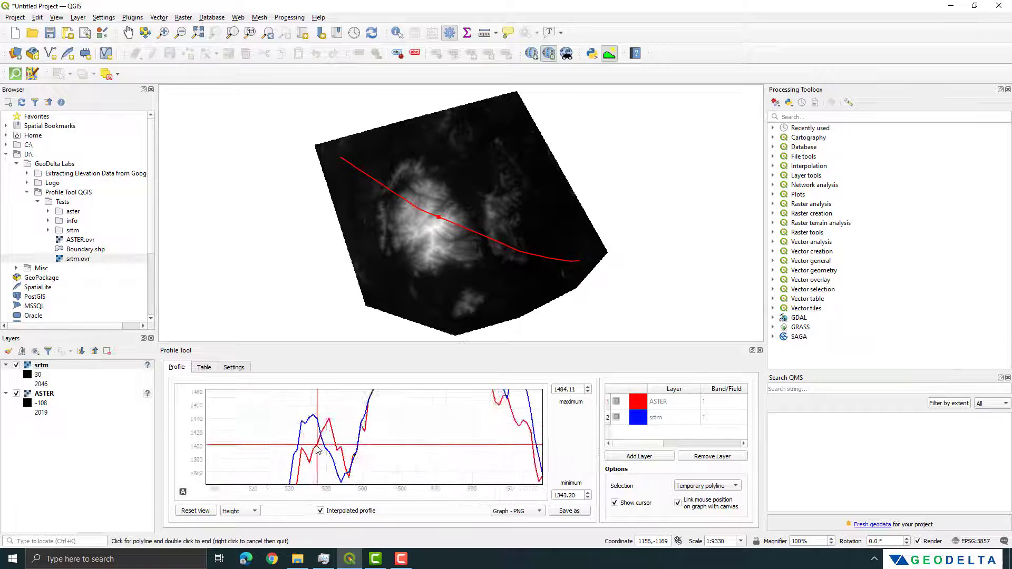
pyautogui.moveTo(317, 451); pyautogui.dragTo(237, 456)
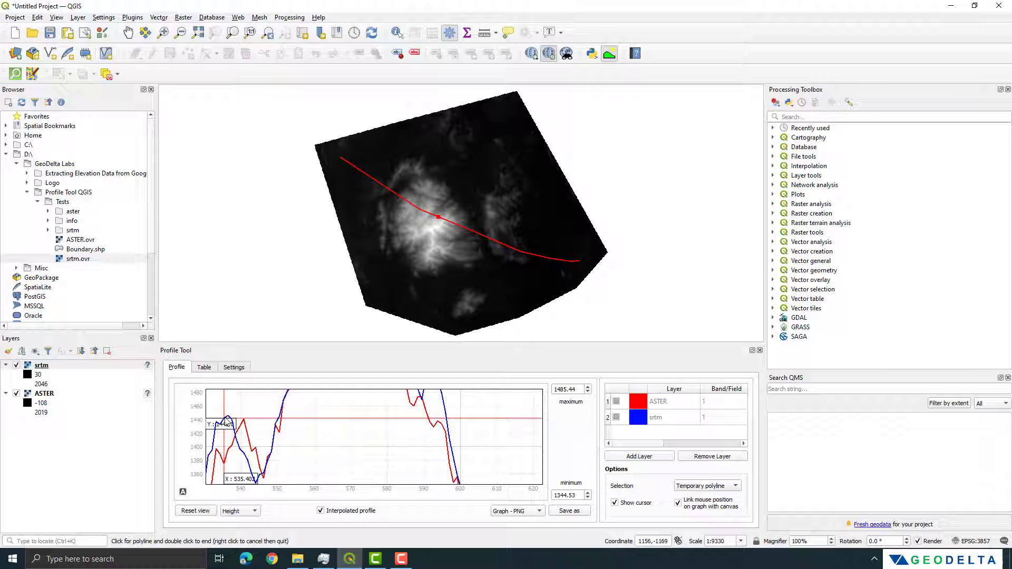
# - Zoom out and pan the profile graph to examine its lower stretches
pyautogui.scroll(-6, 227, 422)
pyautogui.scroll(6, 327, 437)
pyautogui.scroll(-3, 424, 454)
pyautogui.moveTo(383, 467); pyautogui.dragTo(358, 481)
pyautogui.scroll(-5, 358, 481)
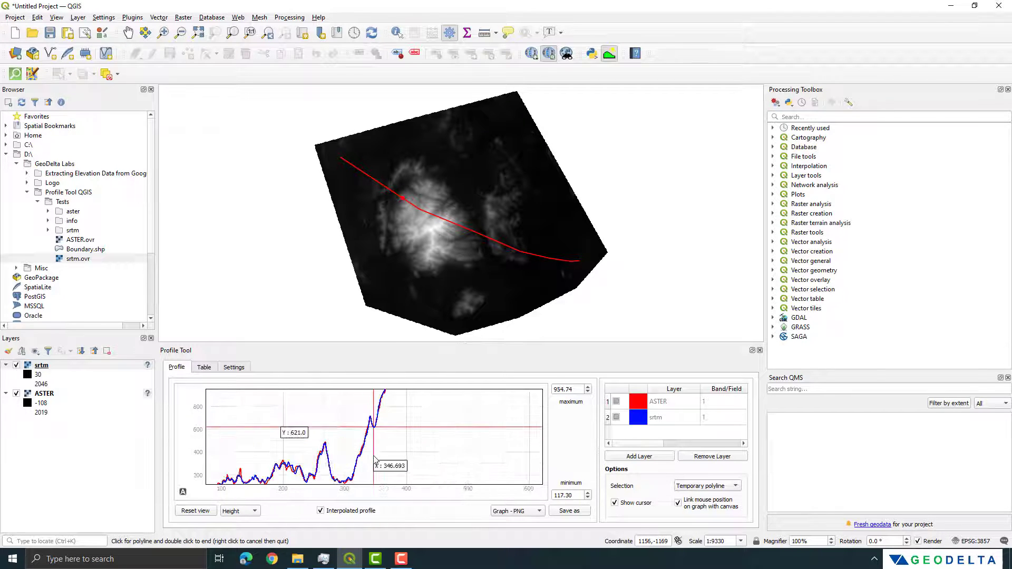
pyautogui.scroll(-3, 337, 450)
pyautogui.scroll(2, 370, 461)
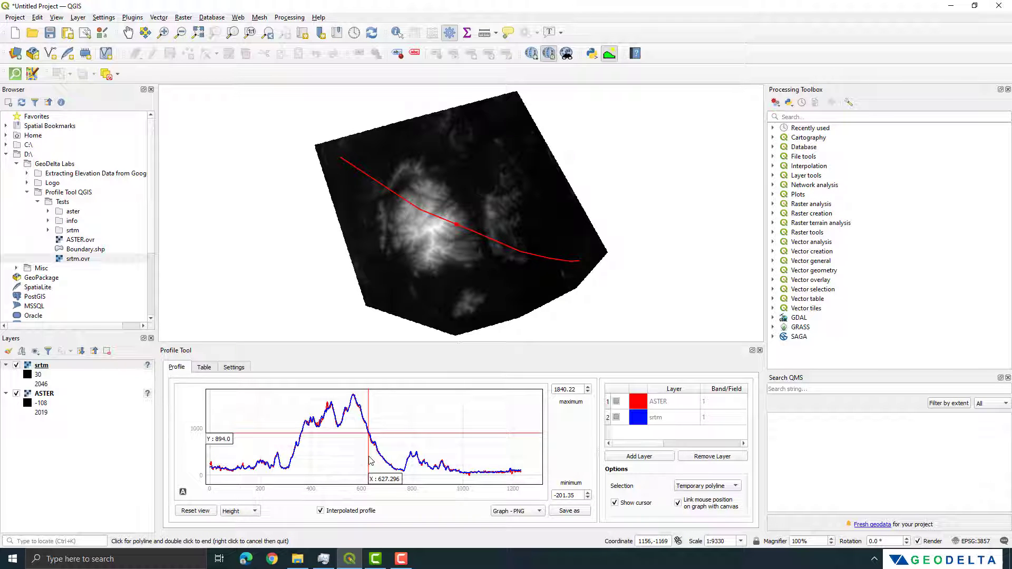
pyautogui.scroll(3, 269, 452)
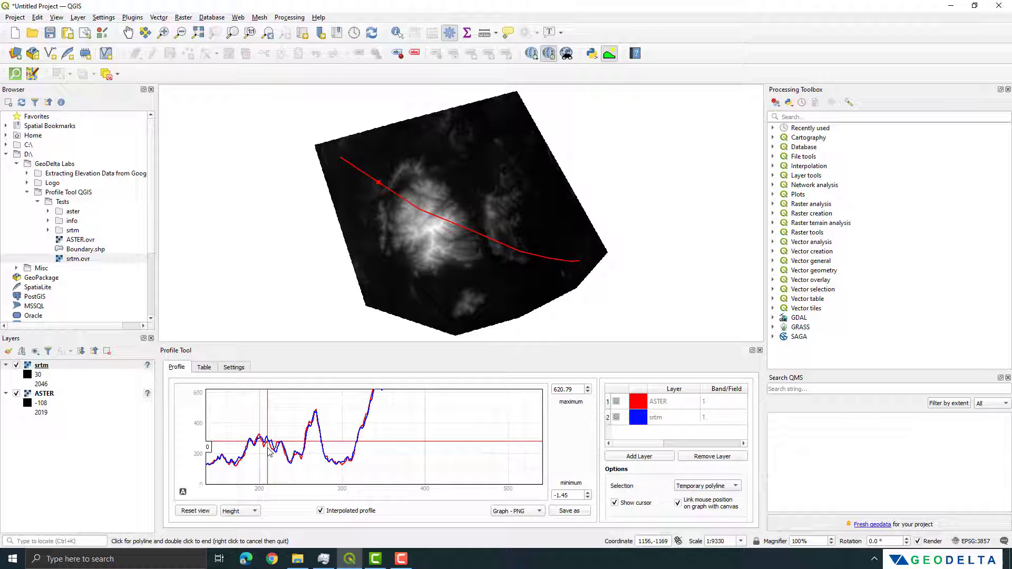
# - Zoom into distances 520–720 and elevations 1328.74–1672.26, on the descent beyond the peak
pyautogui.scroll(-3, 303, 468)
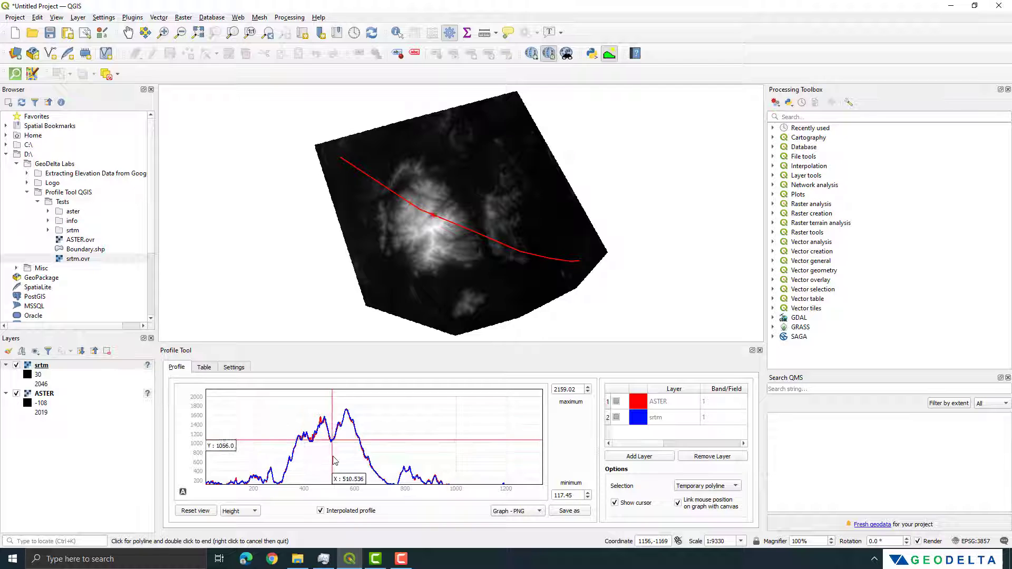
pyautogui.scroll(-3, 302, 464)
pyautogui.scroll(5, 301, 460)
pyautogui.scroll(2, 318, 476)
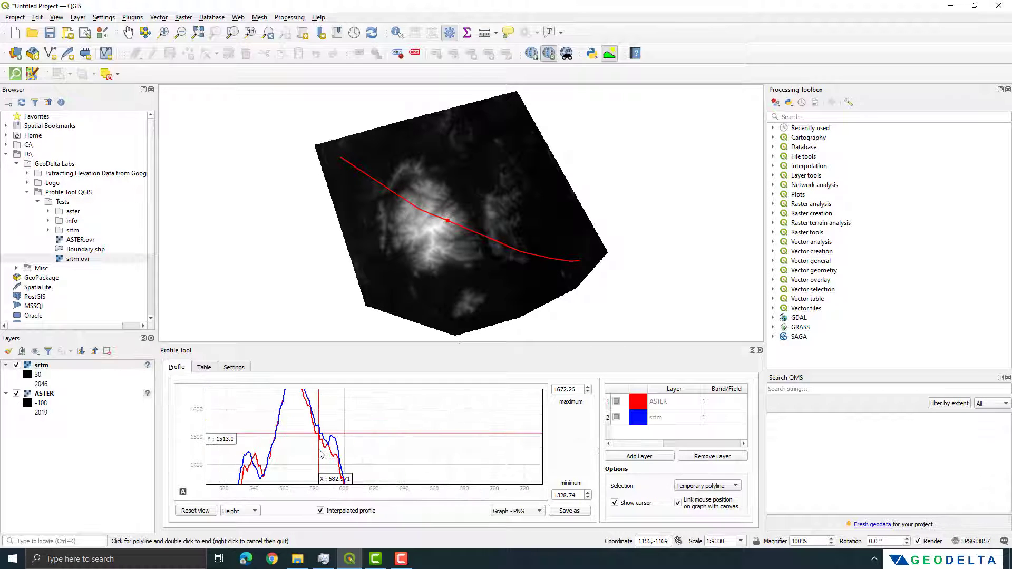
# - Reset the graph to the full profile extent, save it as profile.png, and open the image
pyautogui.click(194, 511)
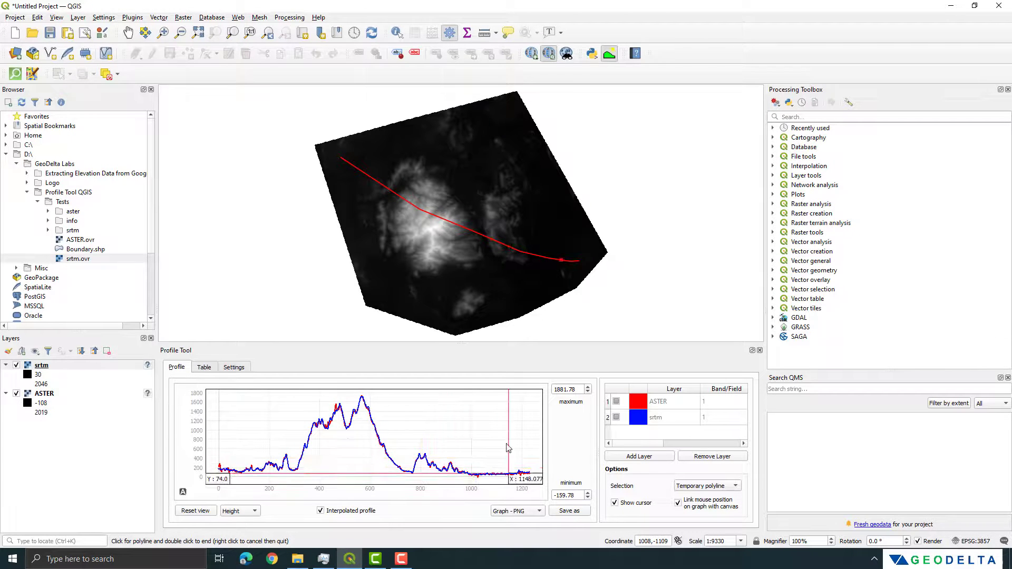
pyautogui.click(569, 512)
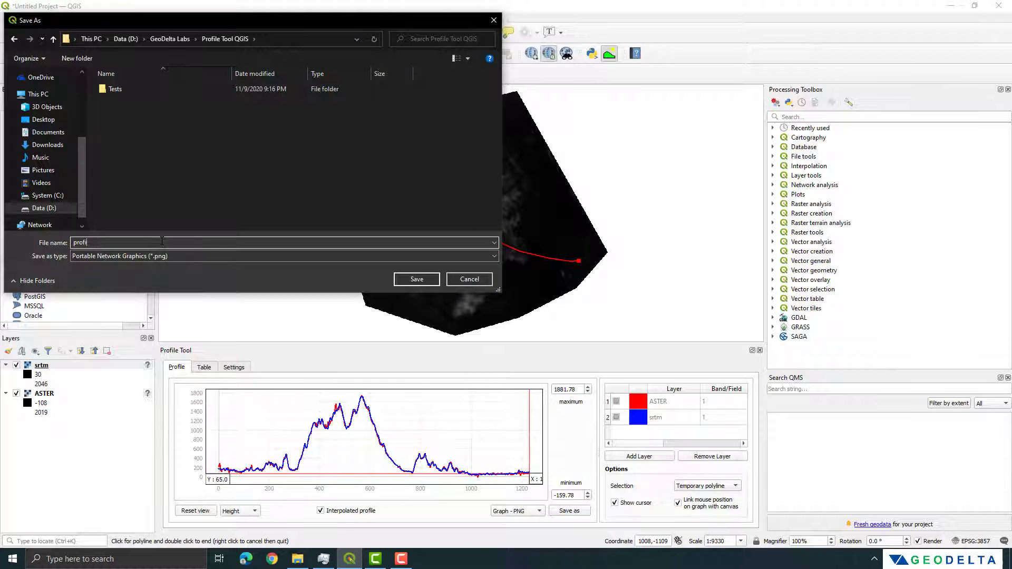
pyautogui.press('Return')
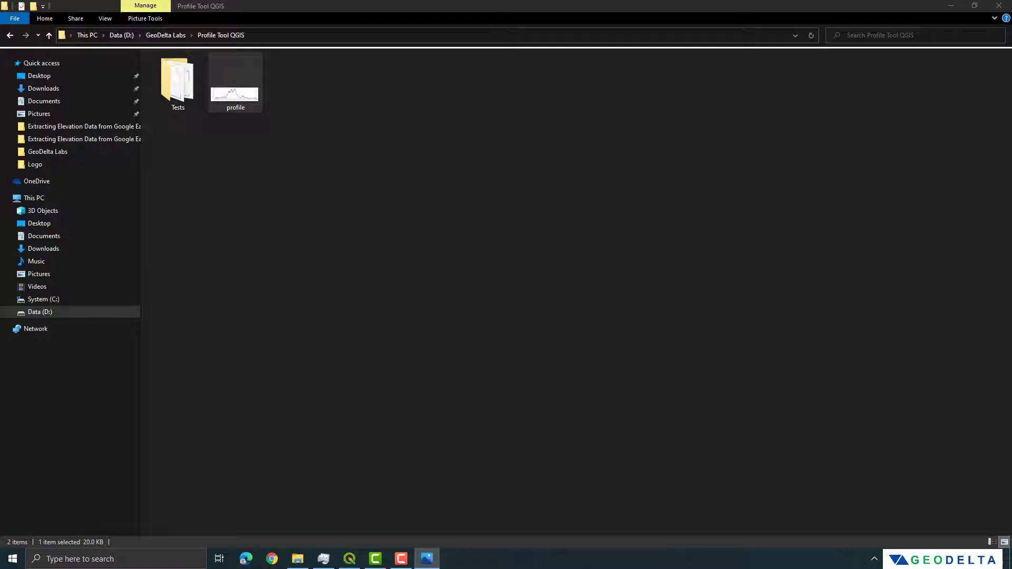
pyautogui.press('Return')
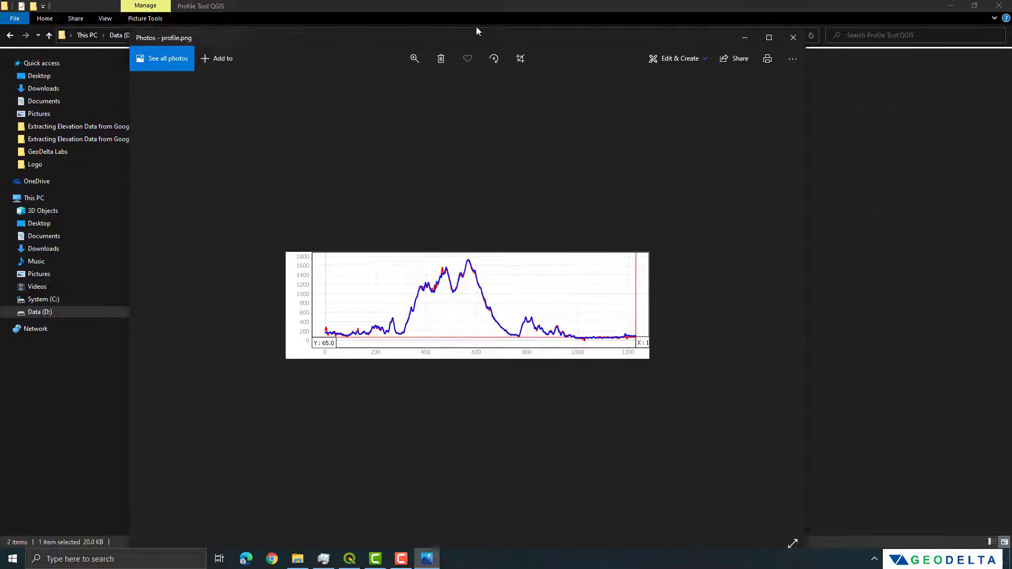
# - Zoom into profile.png in Photos to inspect the red ASTER and blue SRTM curves
pyautogui.scroll(1, 443, 321)
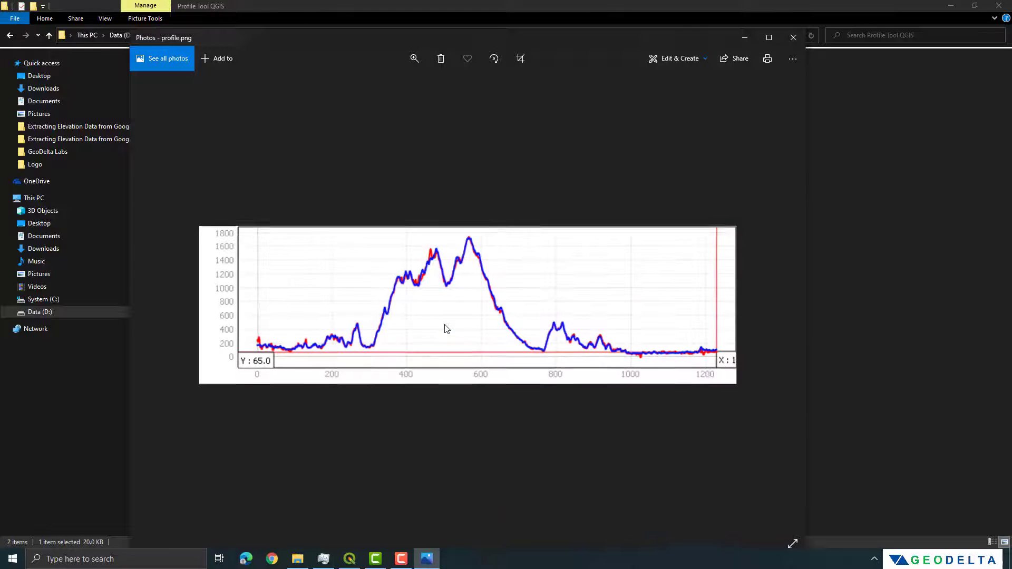